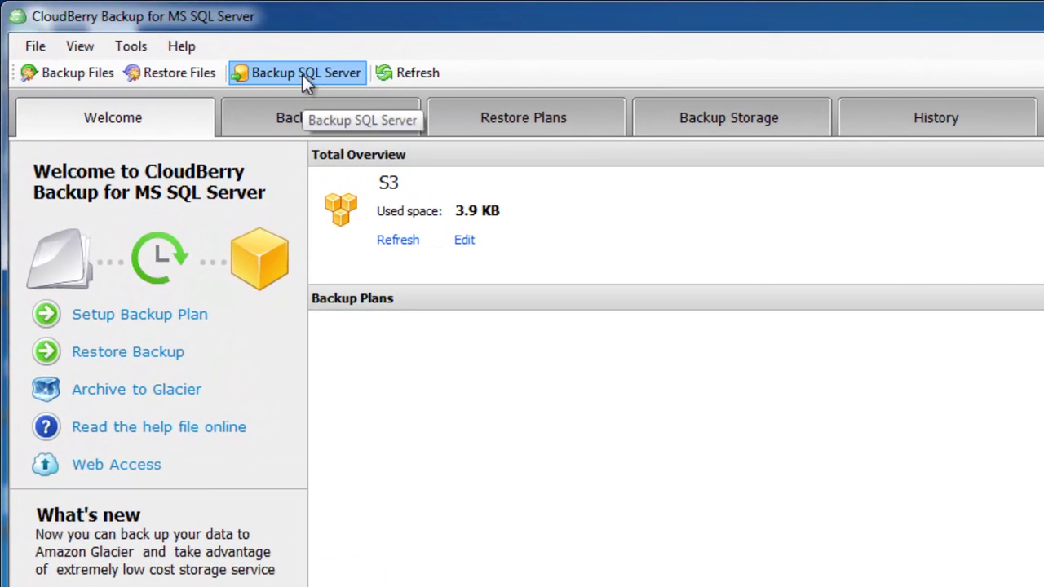
# Start a new SQL Server backup plan to Amazon S3 and trim its name to 'Backup SQL Server'
pyautogui.click(303, 75)
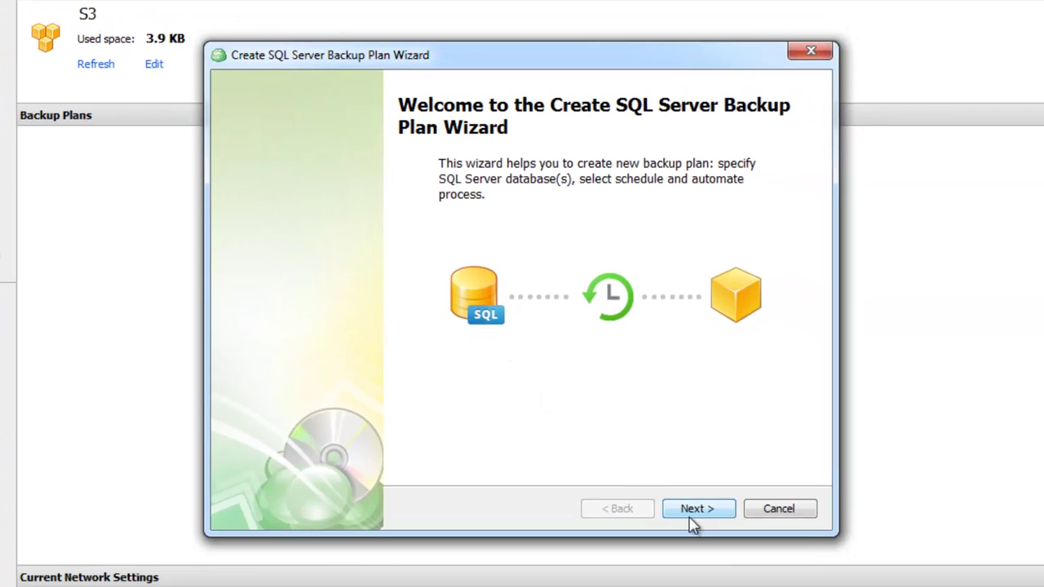
pyautogui.click(689, 517)
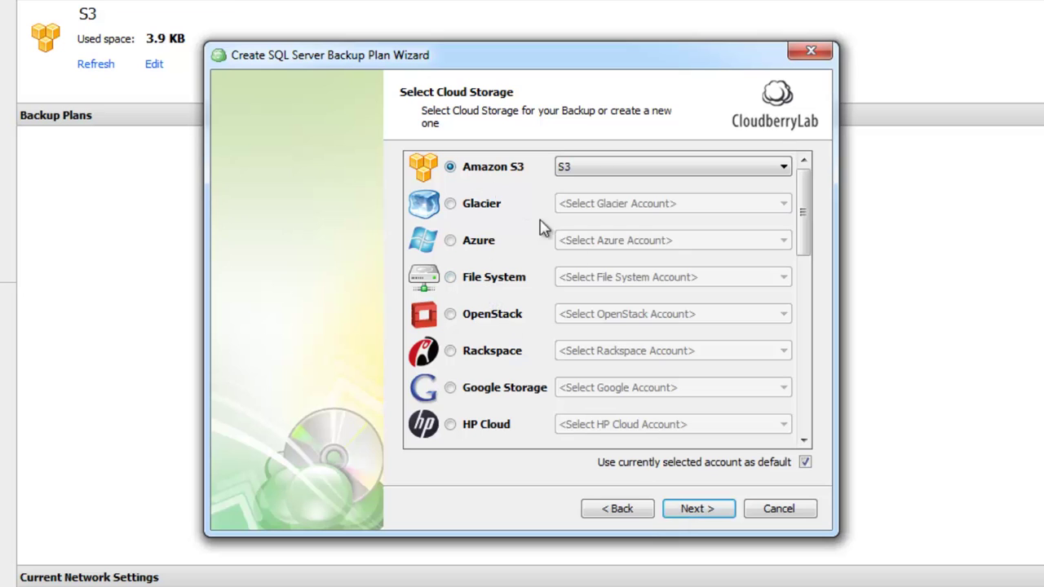
pyautogui.click(697, 509)
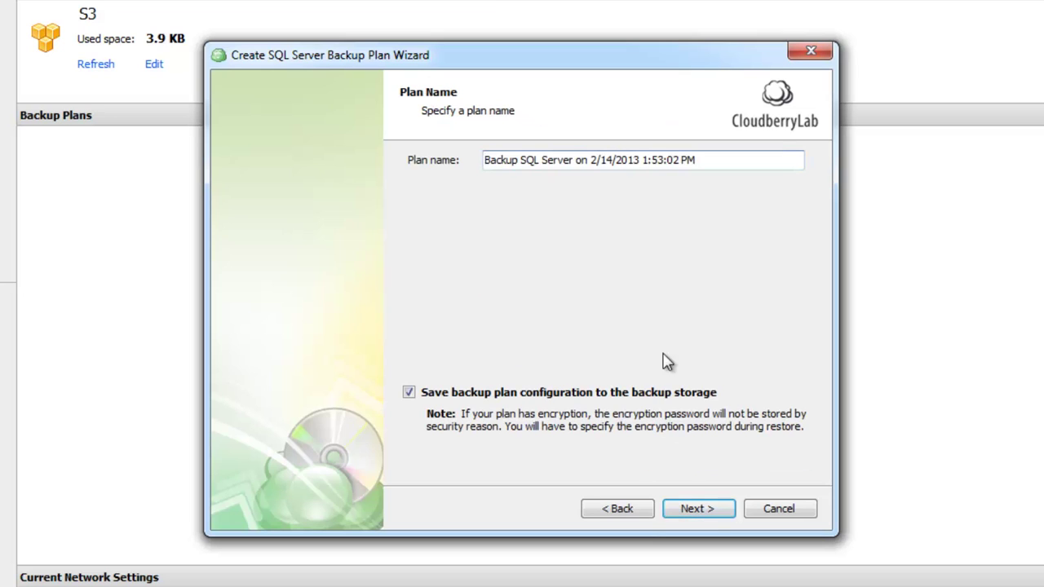
pyautogui.moveTo(573, 159); pyautogui.dragTo(739, 166)
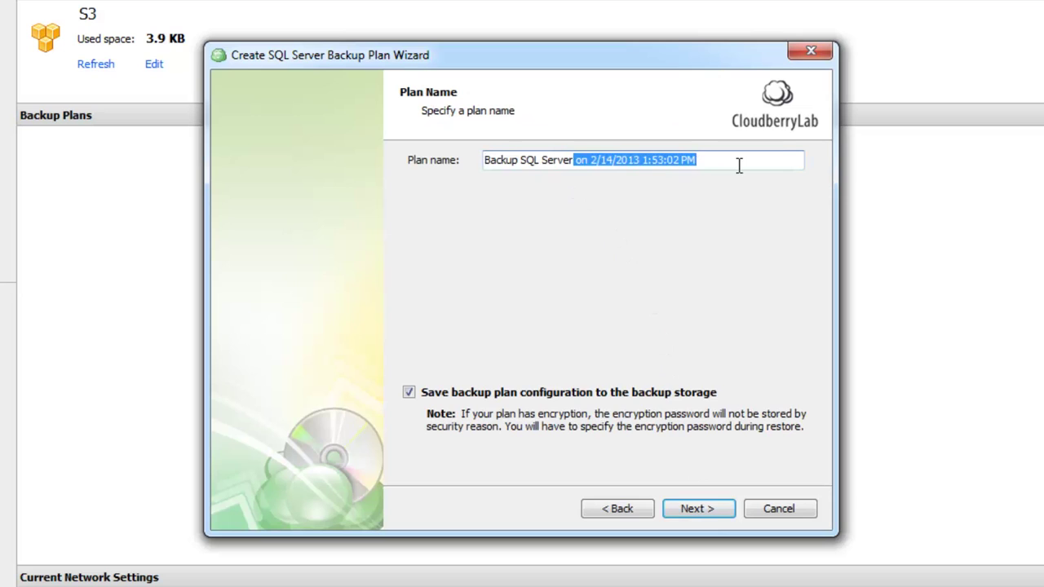
pyautogui.press('BackSpace')
# Keep the local SQL Server instance and connect with SQL Server Authentication using the login and password
pyautogui.click(690, 506)
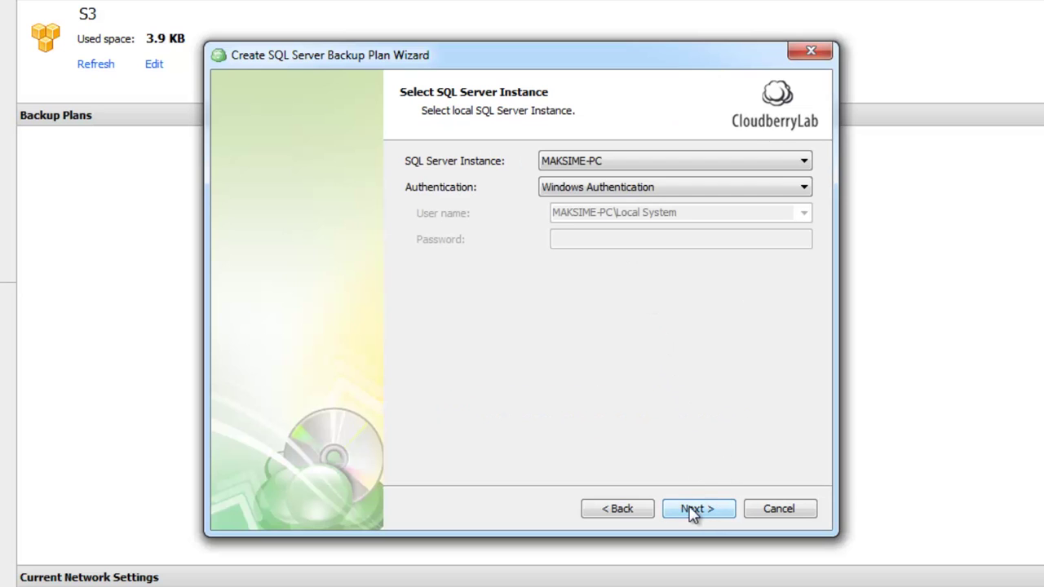
pyautogui.click(629, 161)
pyautogui.click(633, 173)
pyautogui.click(631, 187)
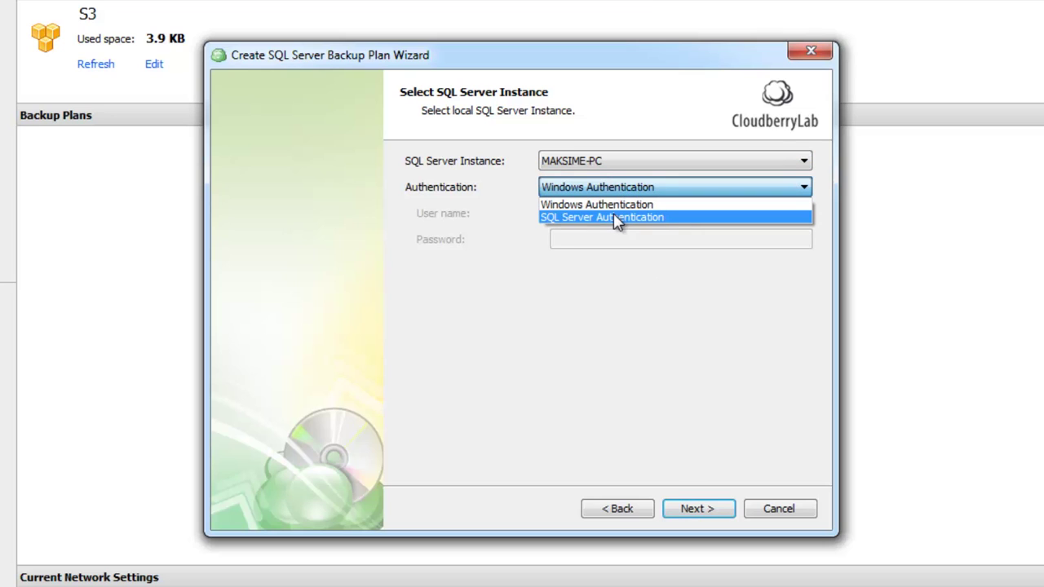
pyautogui.click(618, 218)
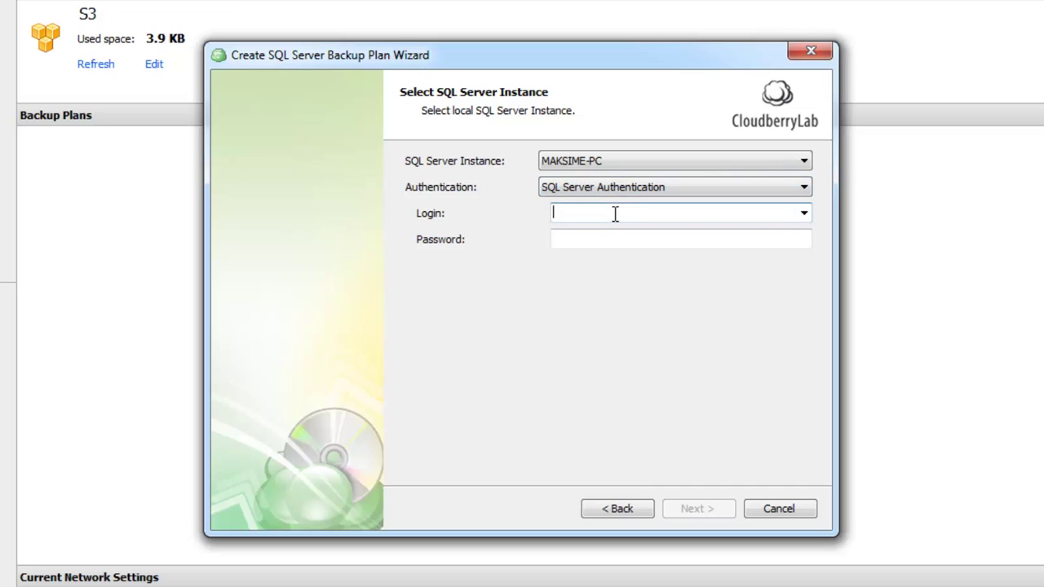
pyautogui.write('Max')
pyautogui.press('Tab')
pyautogui.write('12345')
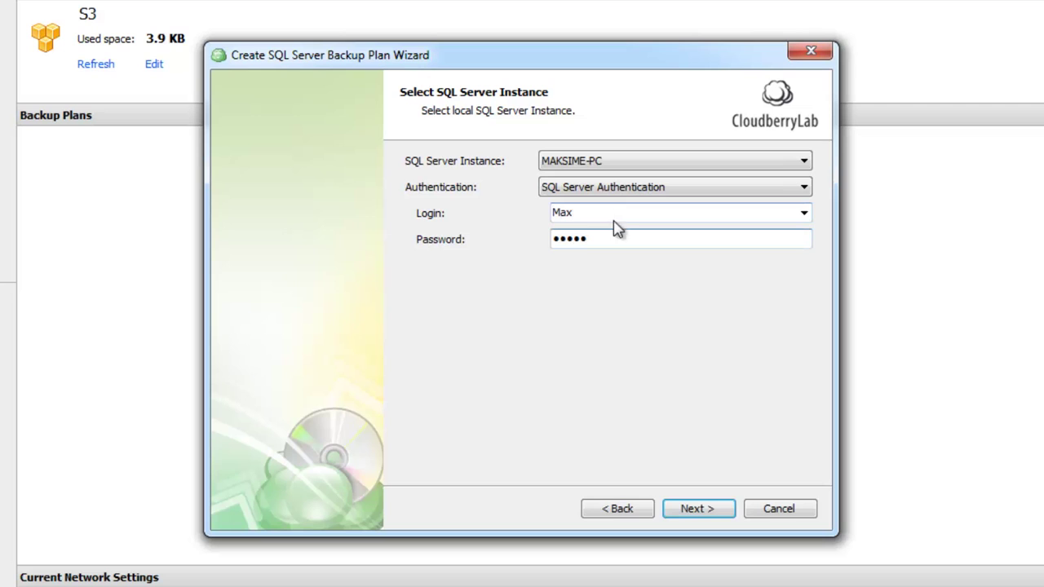
pyautogui.click(696, 510)
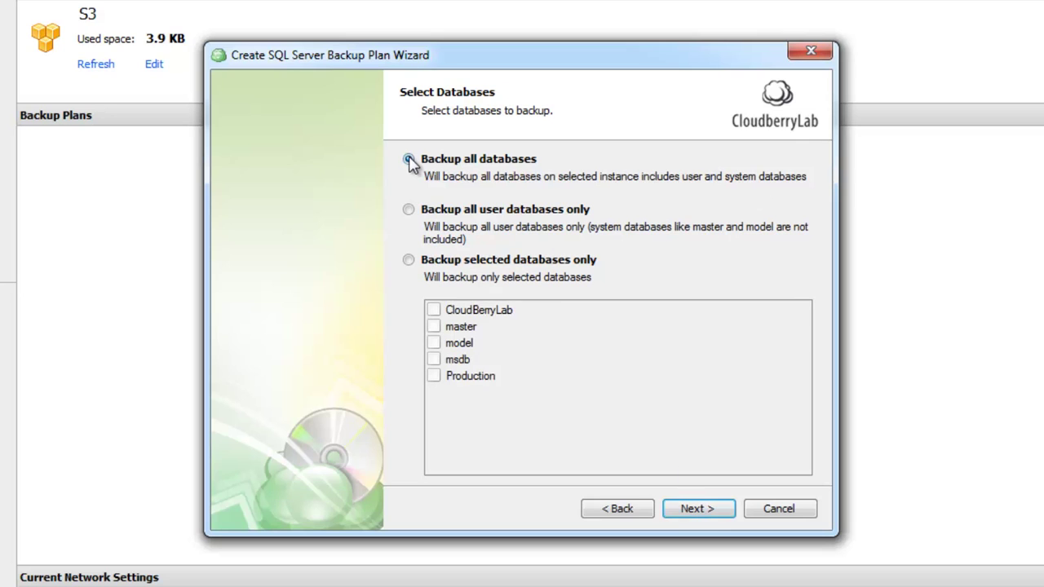
# Try the user-only and selected-database options, then settle on backing up all databases
pyautogui.click(408, 211)
pyautogui.click(409, 261)
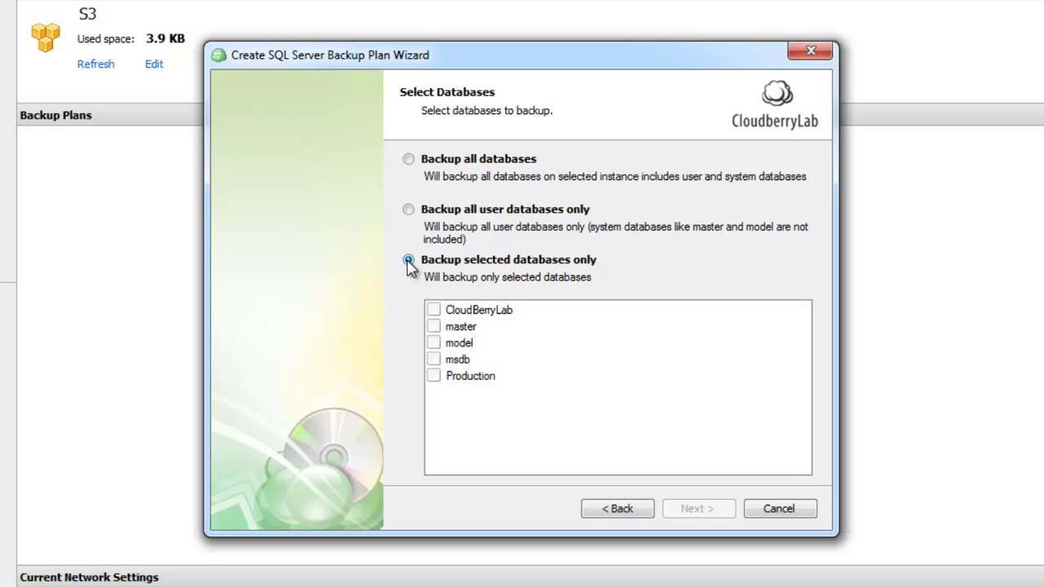
pyautogui.click(433, 326)
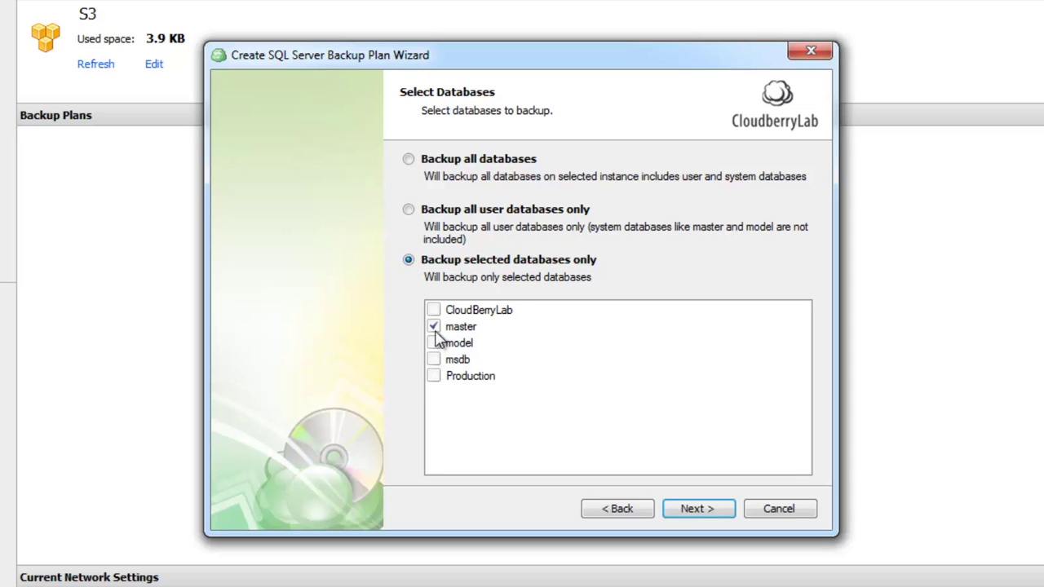
pyautogui.click(433, 326)
pyautogui.click(409, 159)
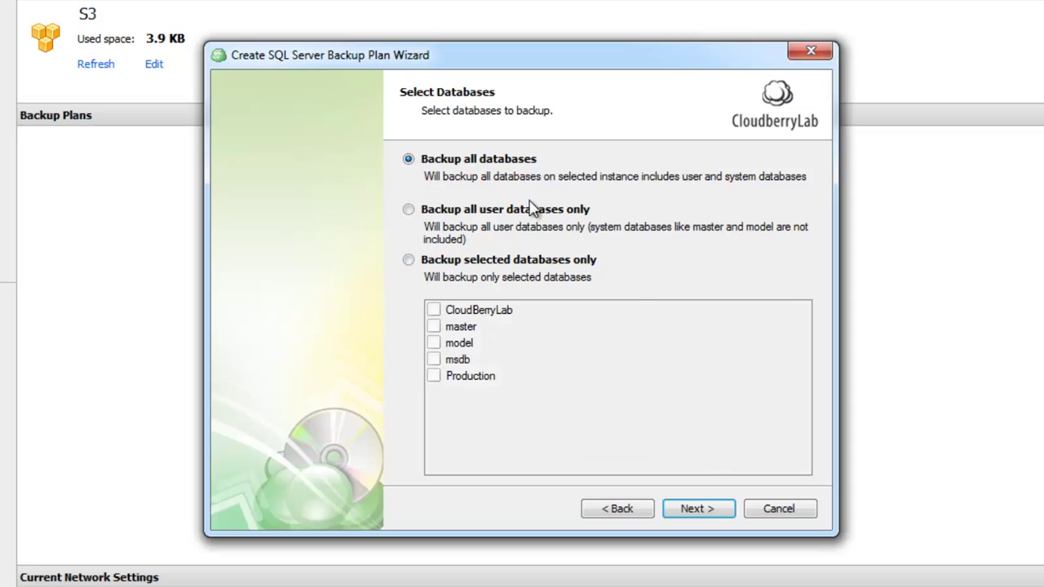
pyautogui.click(706, 509)
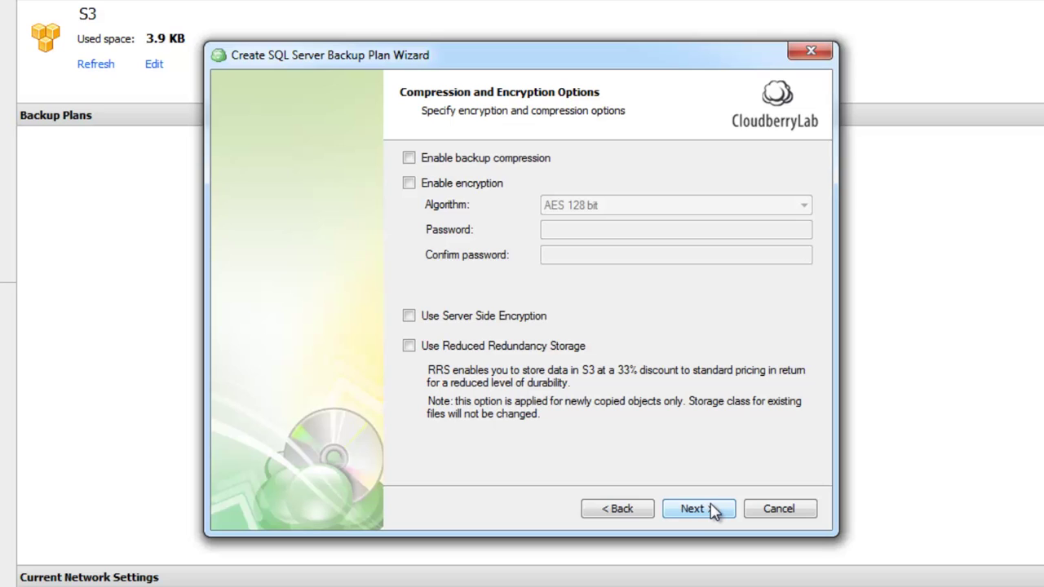
# Leave compression and encryption disabled and continue to Purge Options
pyautogui.click(712, 510)
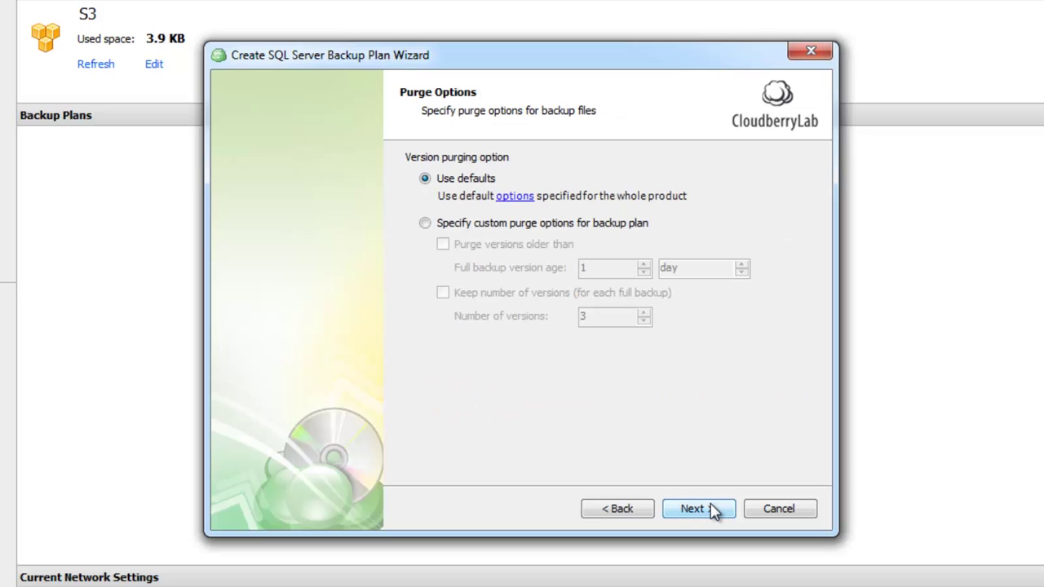
# Keep default purge settings and choose Recurring (advanced schedule) on the Schedule page
pyautogui.click(712, 510)
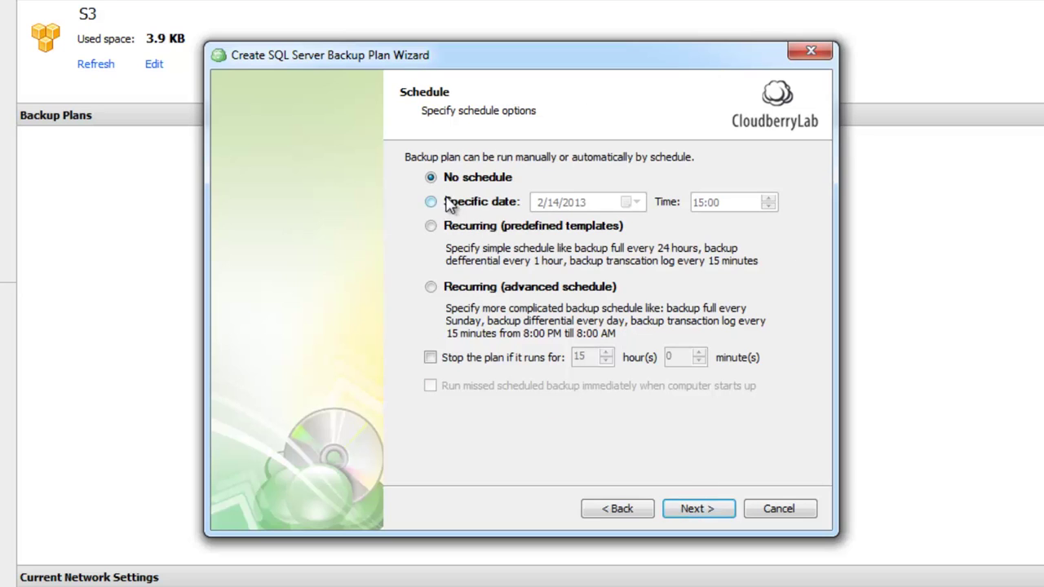
pyautogui.click(432, 203)
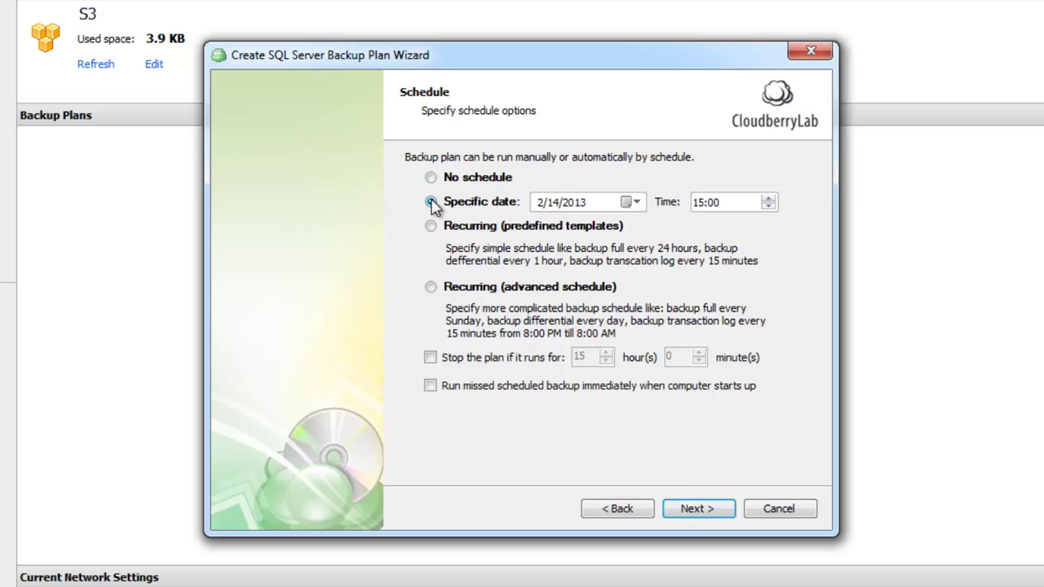
pyautogui.click(432, 227)
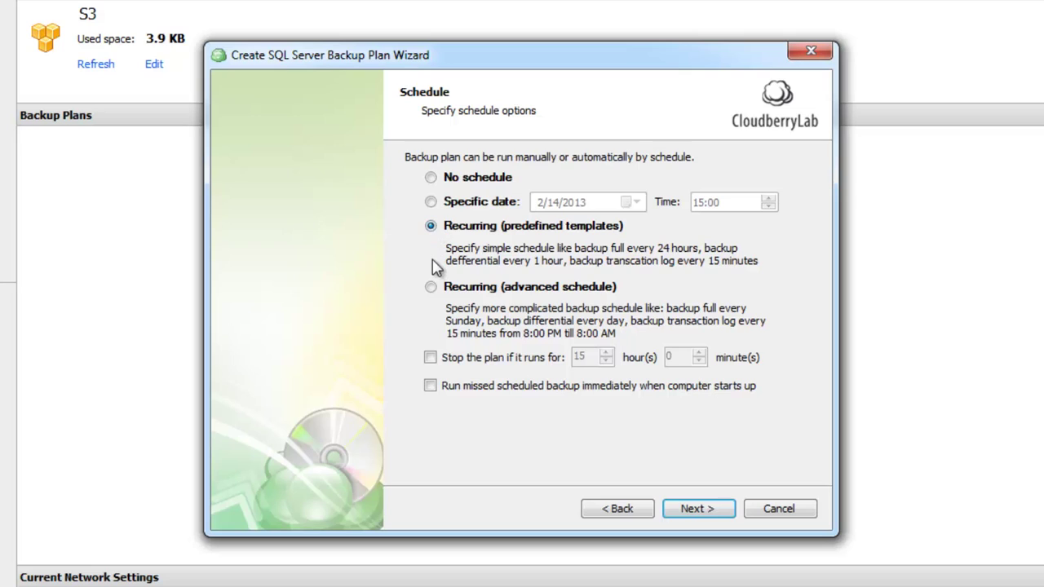
pyautogui.click(432, 287)
# Preview the predefined recurring template from 2/14/2013 with weekly full and daily differential backups
pyautogui.click(430, 227)
pyautogui.click(698, 508)
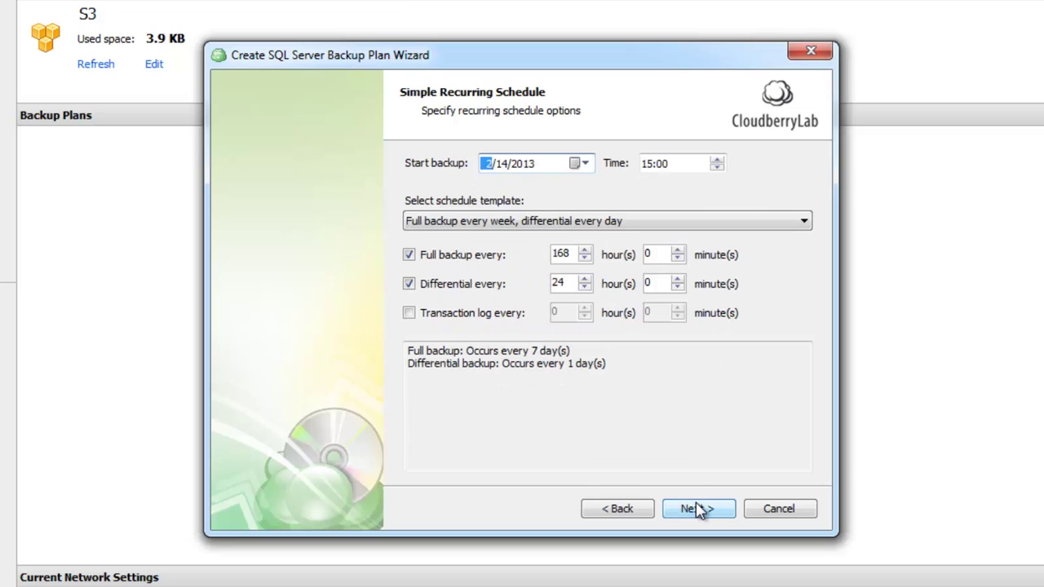
pyautogui.click(581, 163)
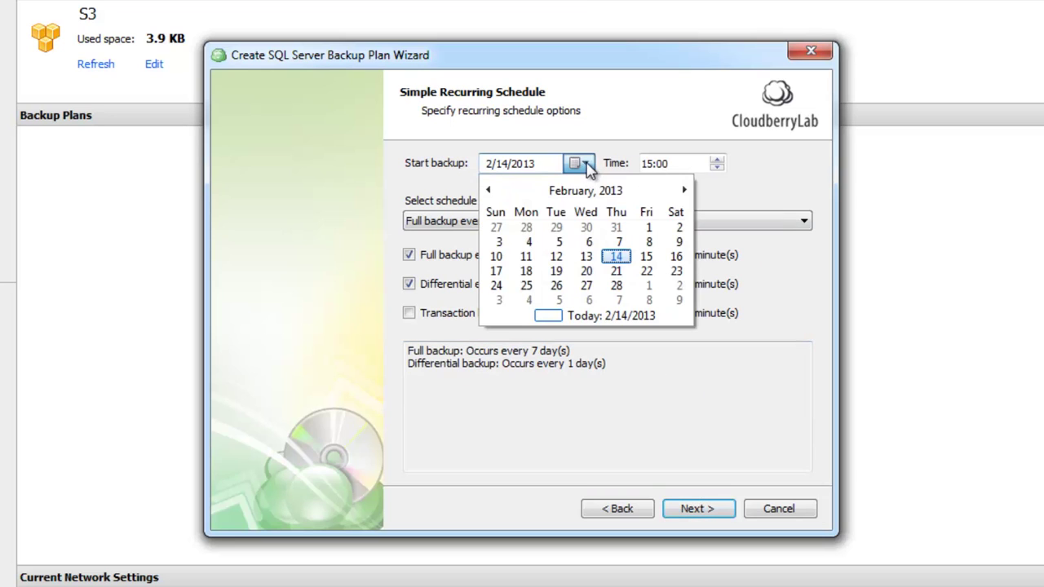
pyautogui.click(617, 256)
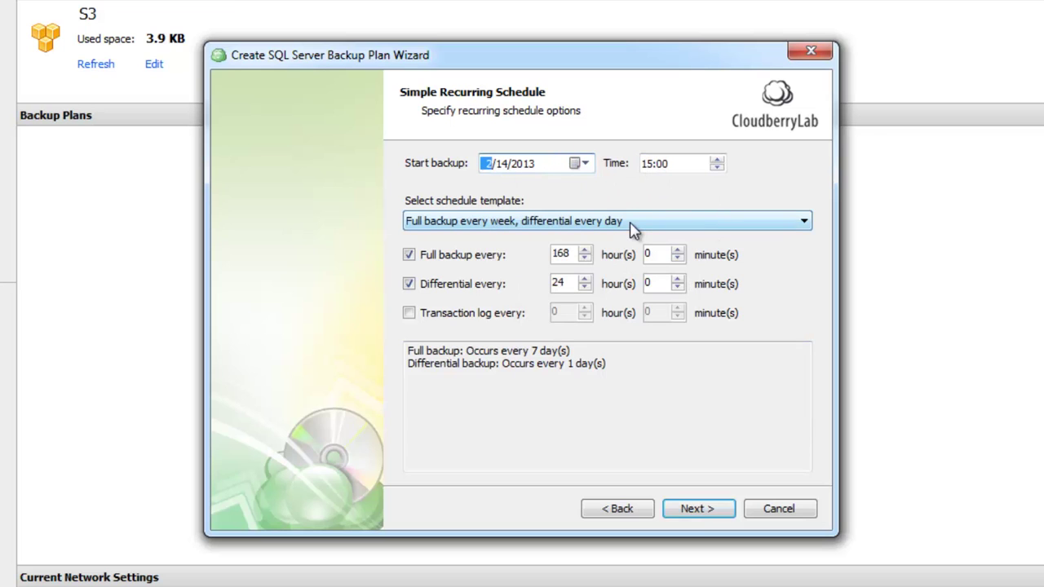
pyautogui.click(633, 222)
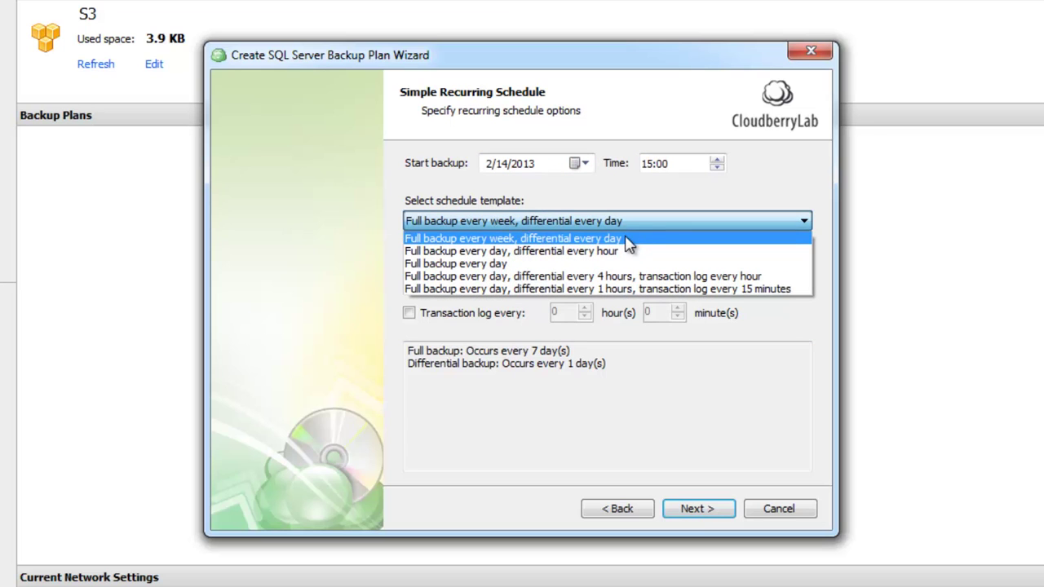
pyautogui.click(630, 237)
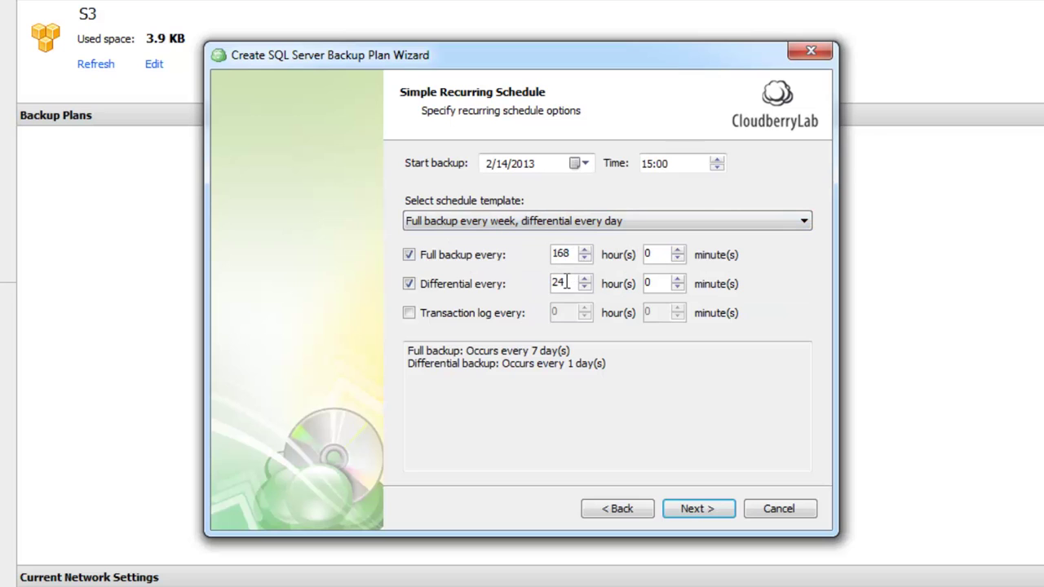
# Switch the template to daily full, 4-hourly differential and hourly log backups
pyautogui.click(578, 222)
pyautogui.scroll(-2, 601, 247)
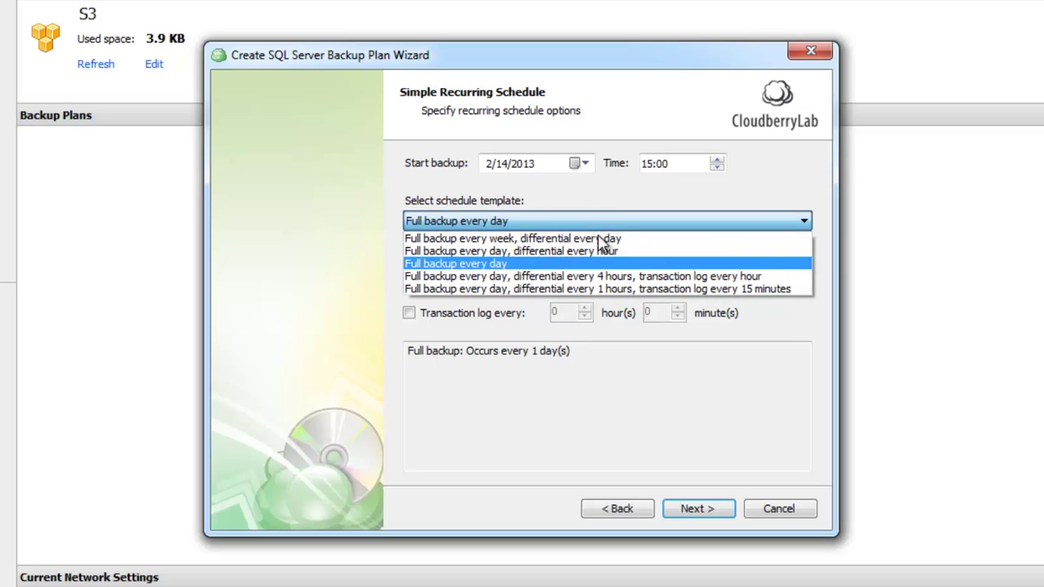
pyautogui.click(583, 276)
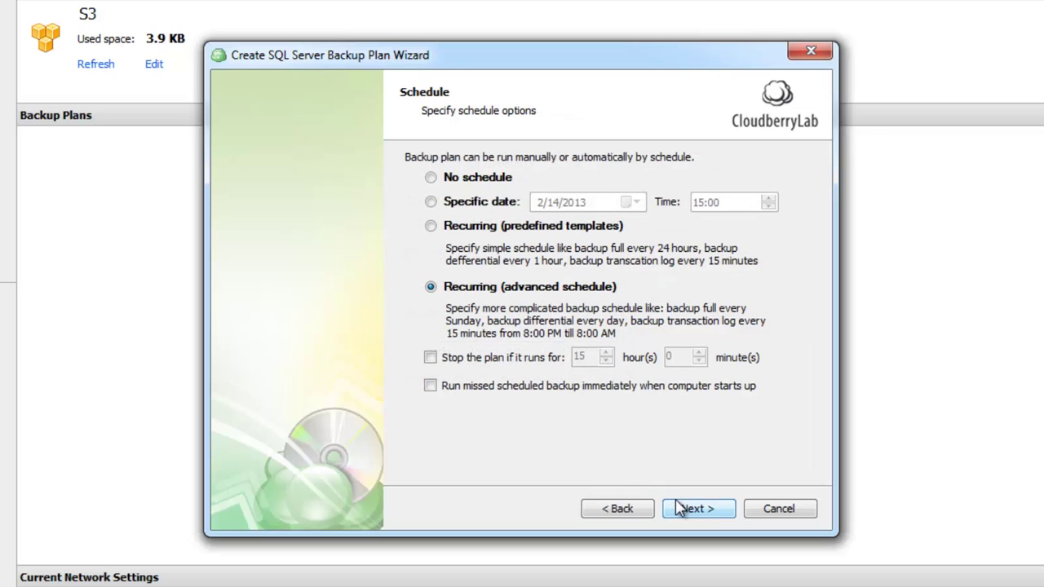
# Enable full backups running weekly on Sunday at 22:00
pyautogui.click(679, 508)
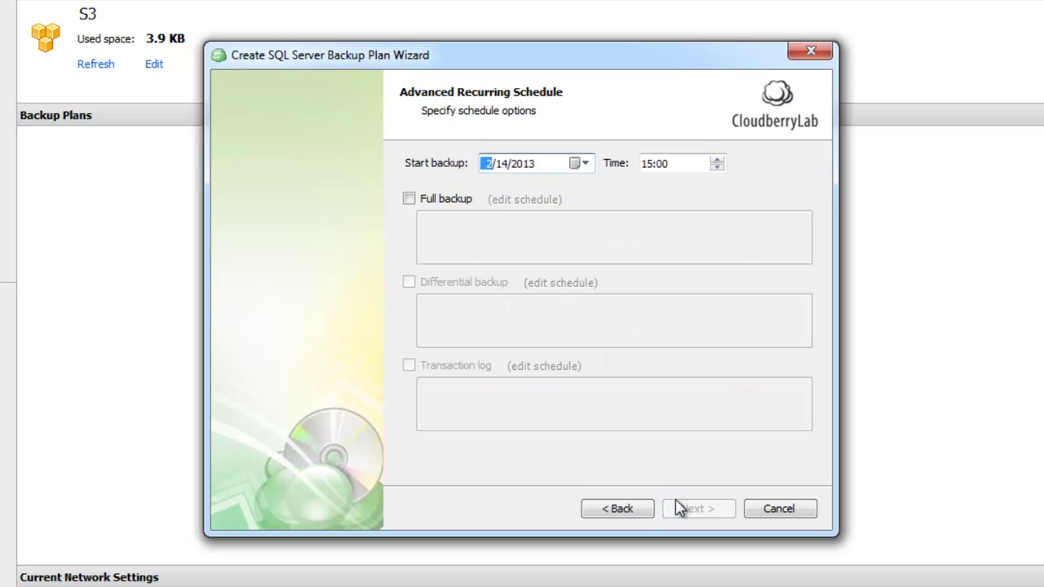
pyautogui.click(450, 201)
pyautogui.click(462, 211)
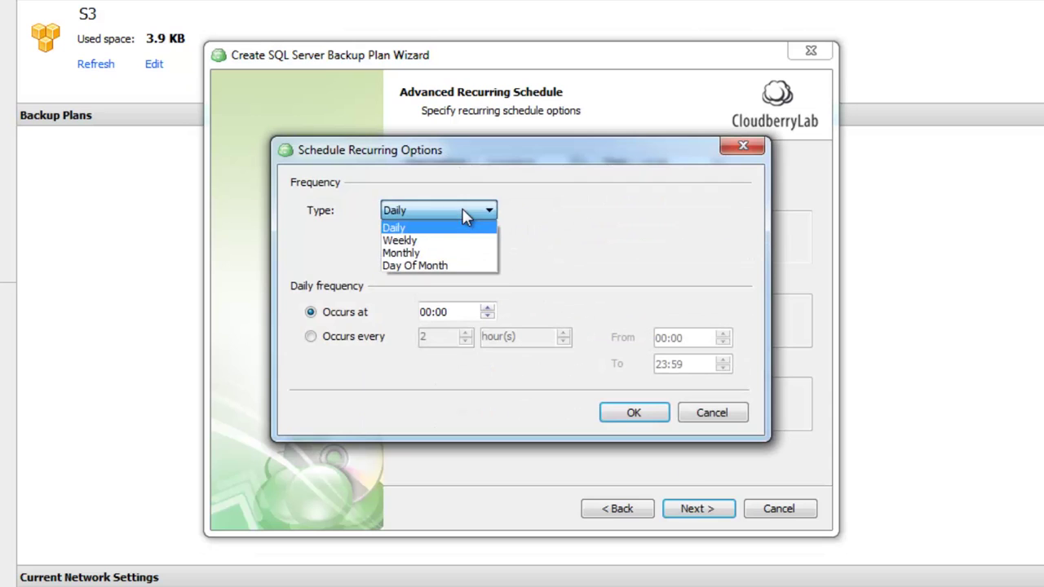
pyautogui.click(455, 240)
pyautogui.click(602, 257)
pyautogui.click(424, 315)
pyautogui.write('22')
pyautogui.click(614, 415)
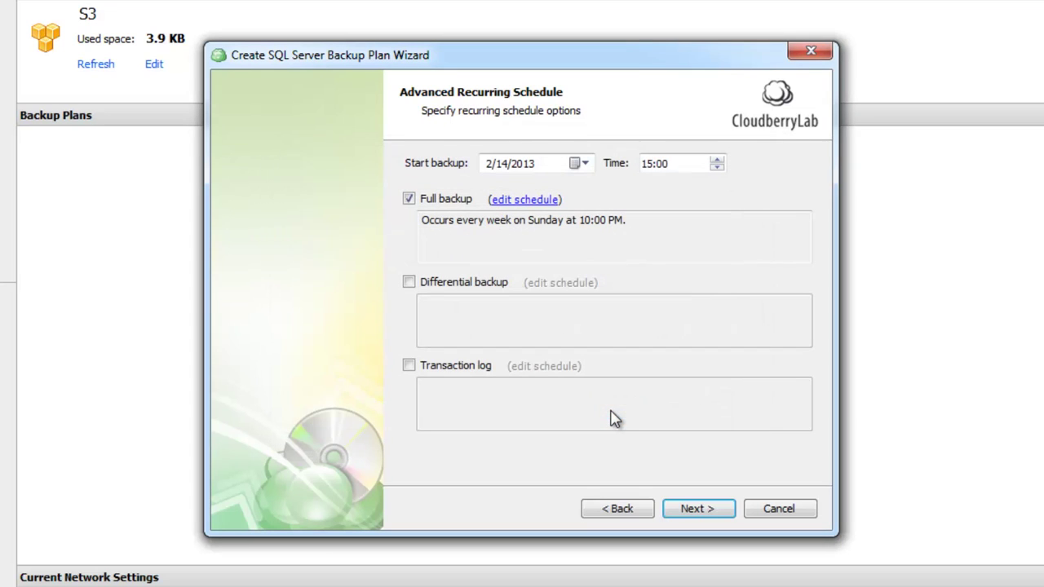
# Enable differential backups running daily at 22:00
pyautogui.click(409, 283)
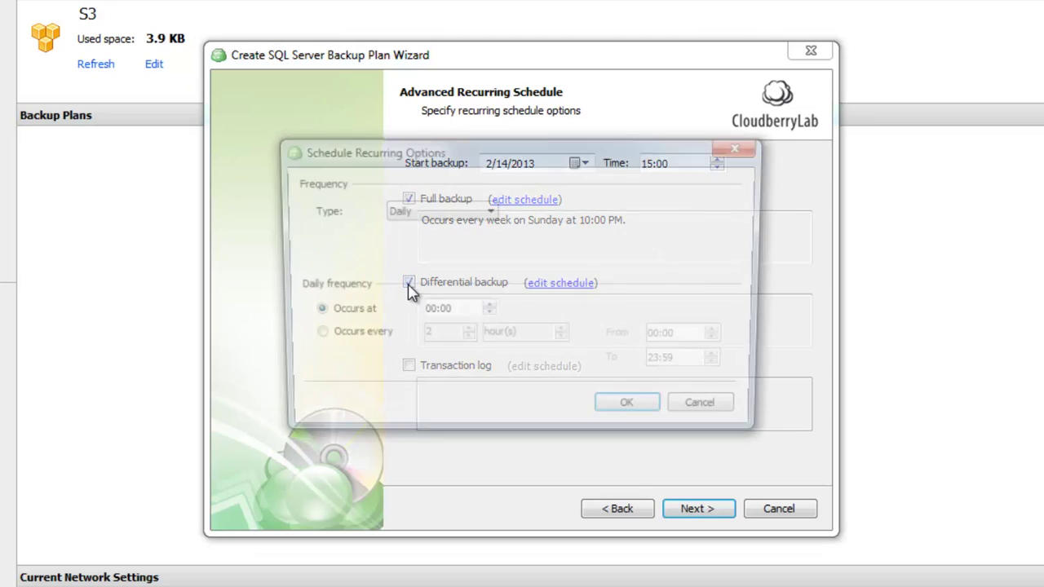
pyautogui.click(429, 212)
pyautogui.click(430, 220)
pyautogui.click(425, 312)
pyautogui.write('22')
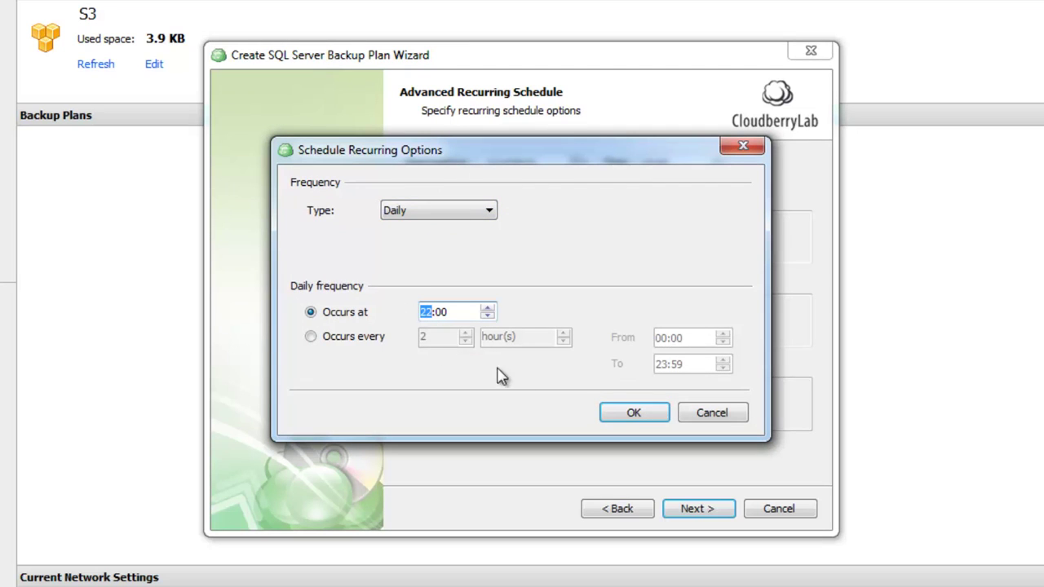
pyautogui.click(618, 415)
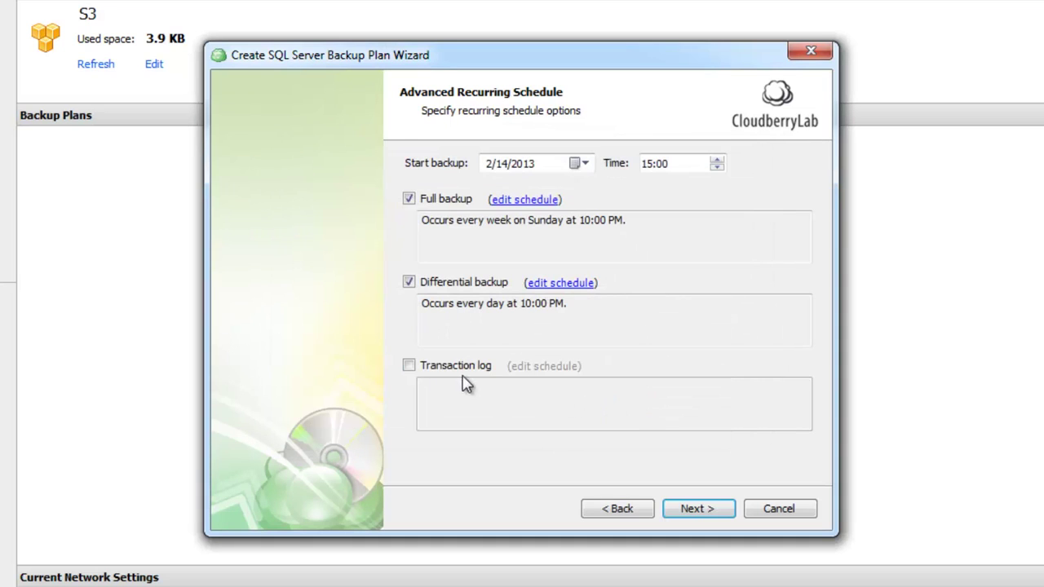
# Enable transaction log backups every 30 minutes, keeping February 14 as the start date
pyautogui.click(439, 371)
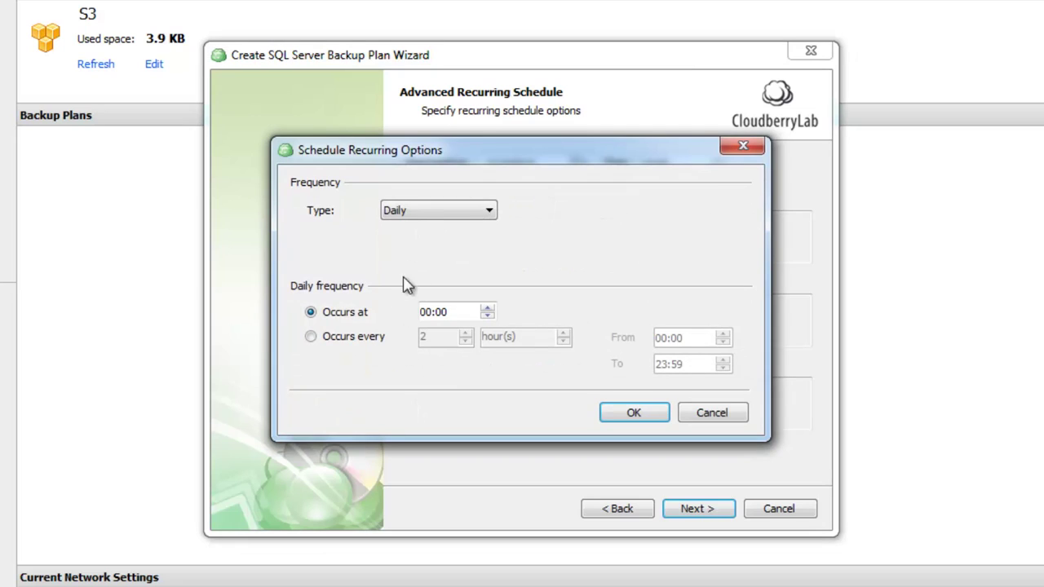
pyautogui.click(315, 343)
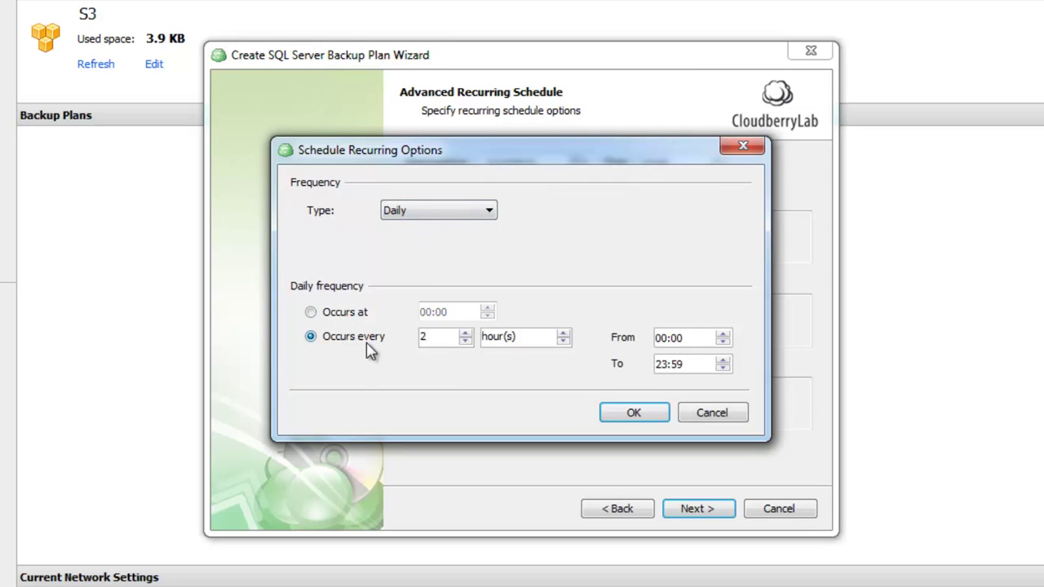
pyautogui.doubleClick(443, 343)
pyautogui.write('30')
pyautogui.click(563, 340)
pyautogui.click(638, 423)
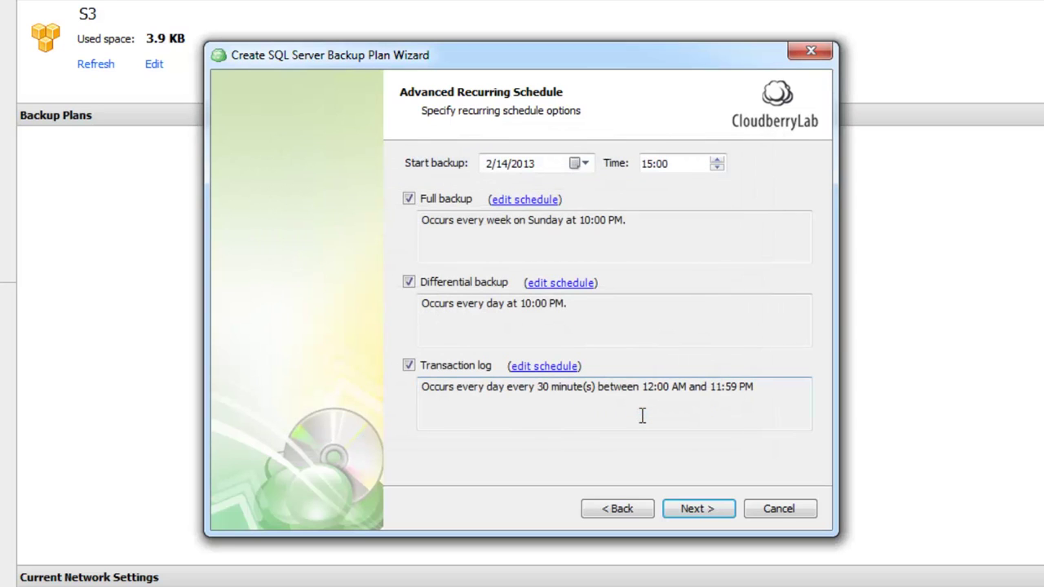
pyautogui.click(579, 163)
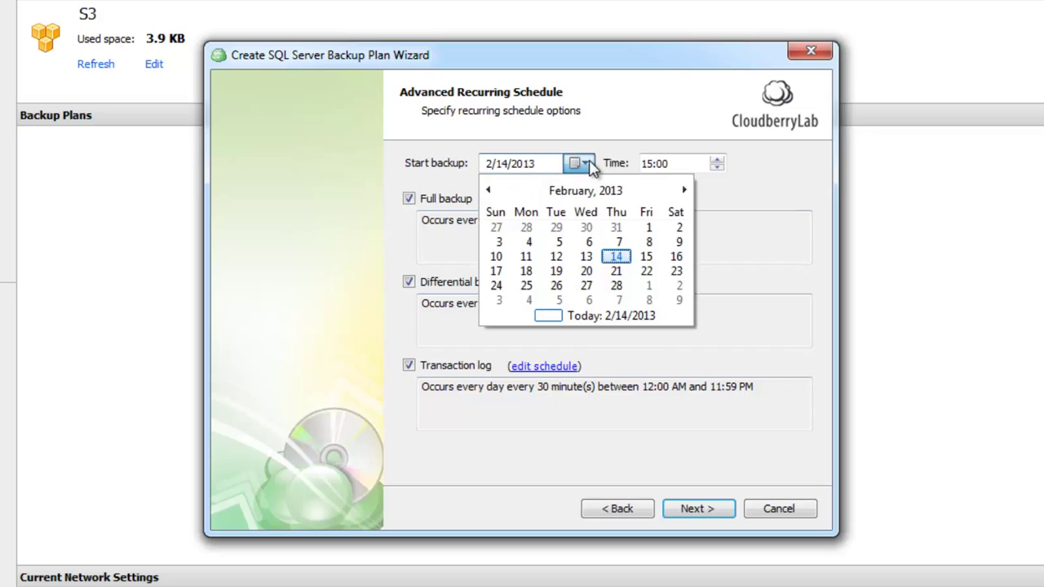
pyautogui.click(617, 257)
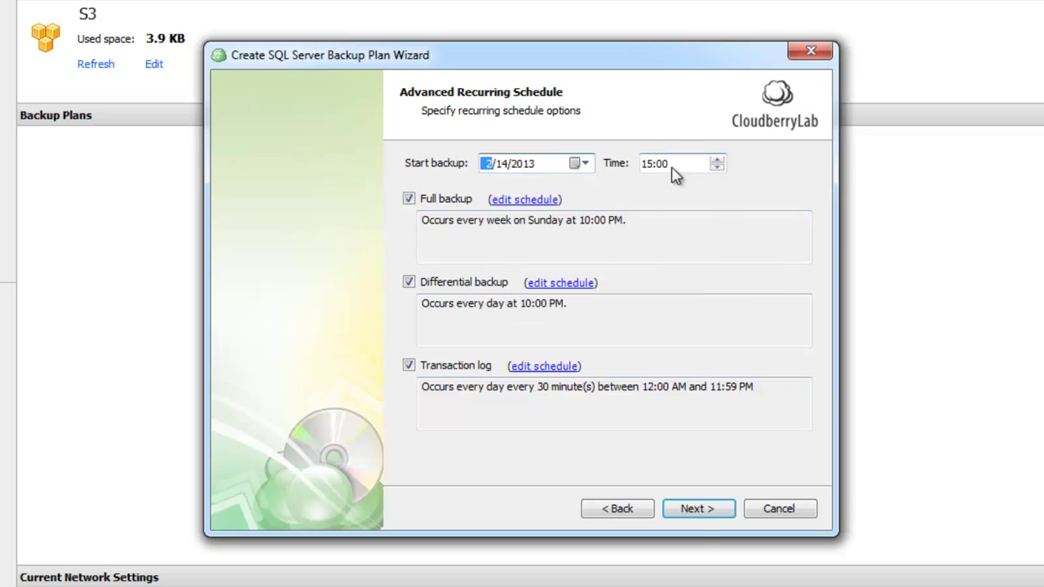
pyautogui.click(703, 510)
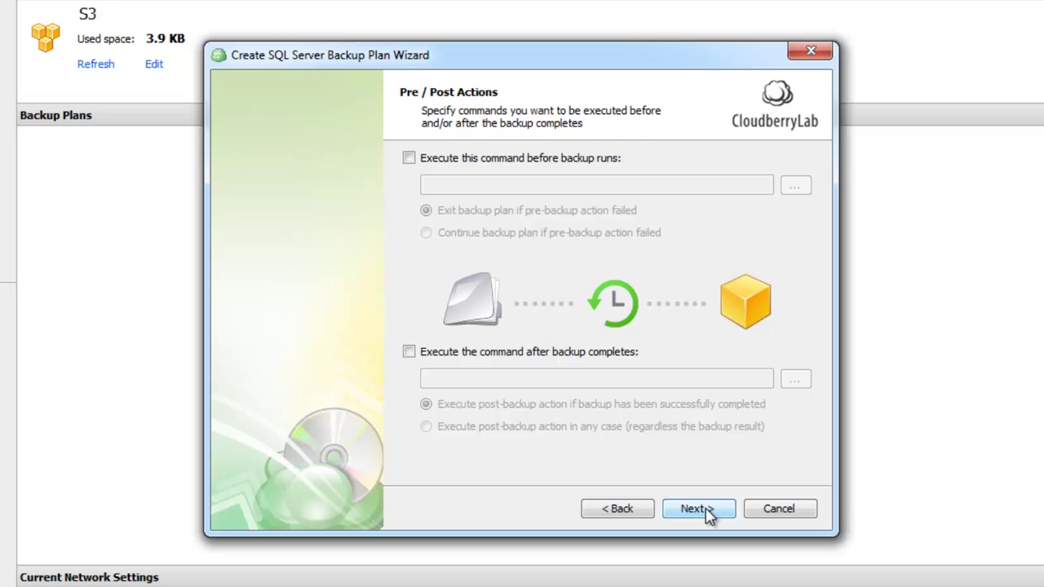
# Finish the wizard to create the Backup SQL Server plan and expand it to see the 10:00 PM 2/17/2013 next run
pyautogui.click(708, 511)
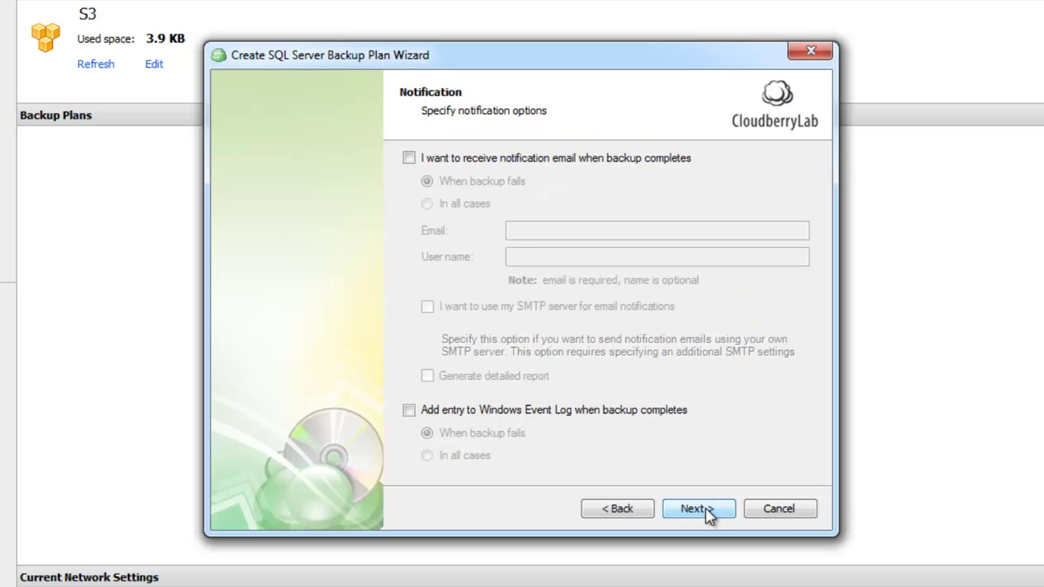
pyautogui.click(709, 512)
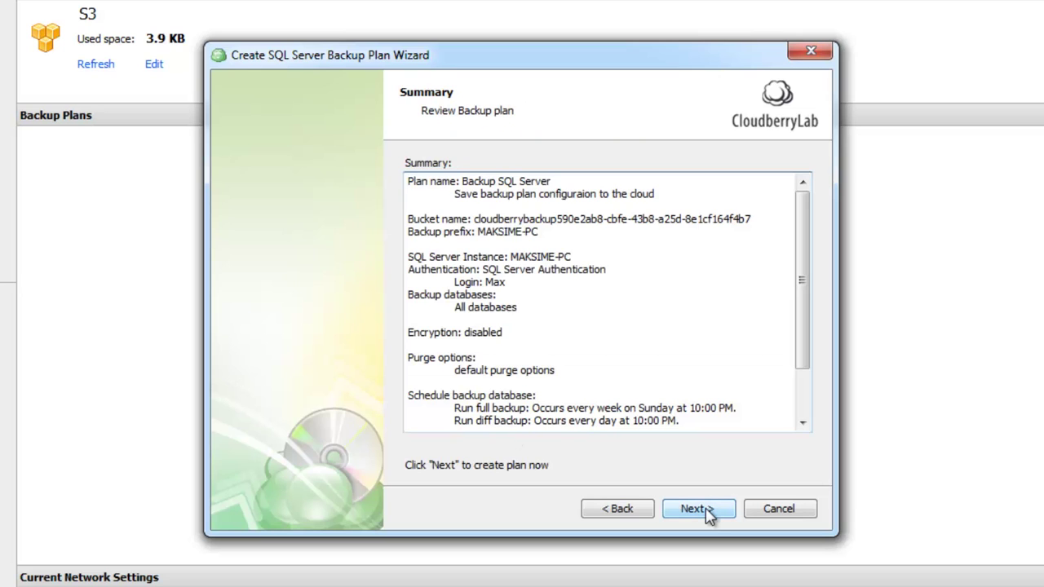
pyautogui.moveTo(804, 319); pyautogui.dragTo(771, 447)
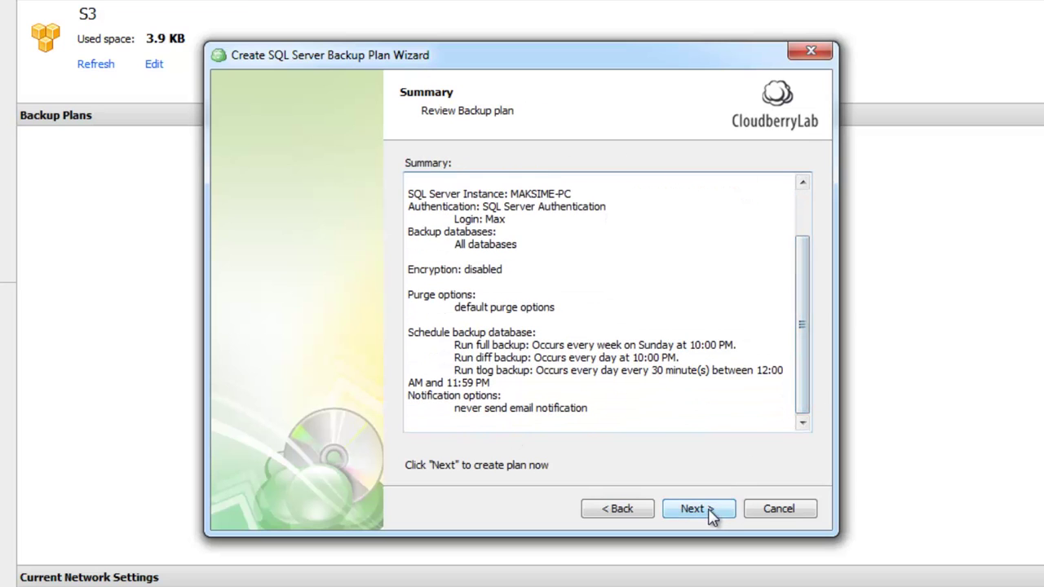
pyautogui.click(708, 510)
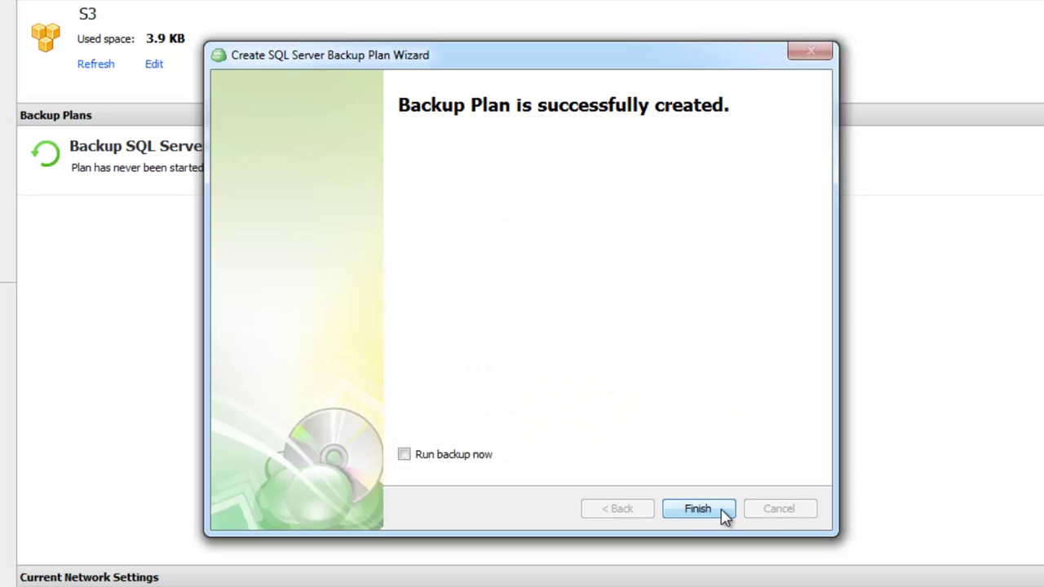
pyautogui.click(723, 514)
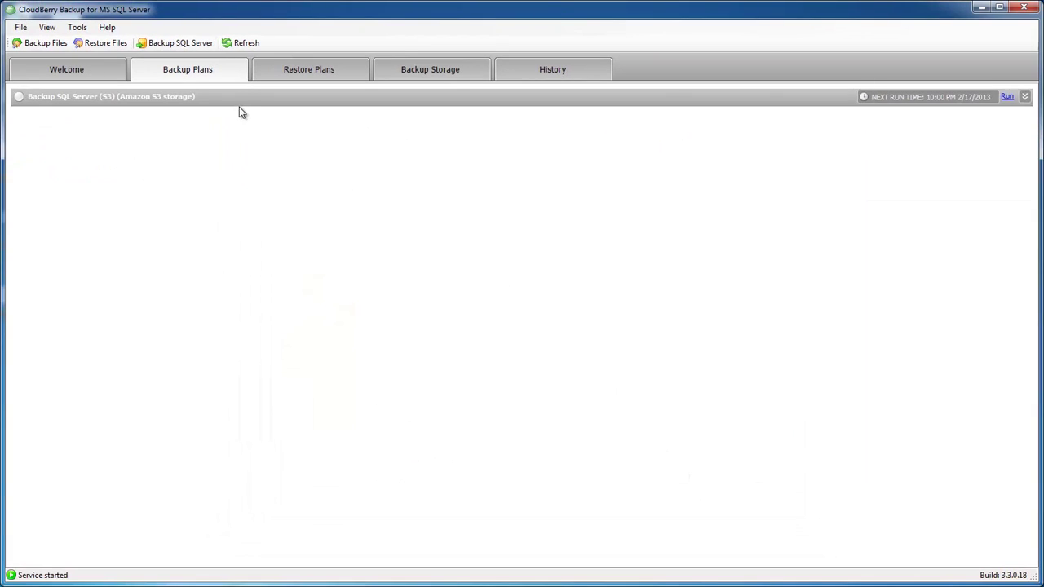
pyautogui.click(242, 104)
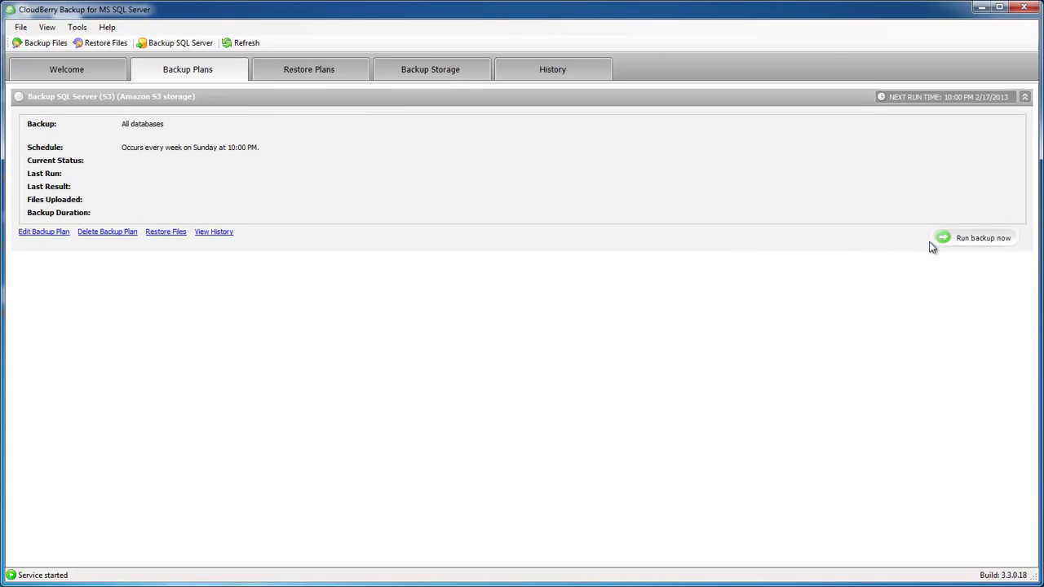
pyautogui.click(404, 78)
# Open CloudBerryLab under MSSQLSERVER and select its Full, Differential and Log backups from 2/14/2013
pyautogui.click(15, 139)
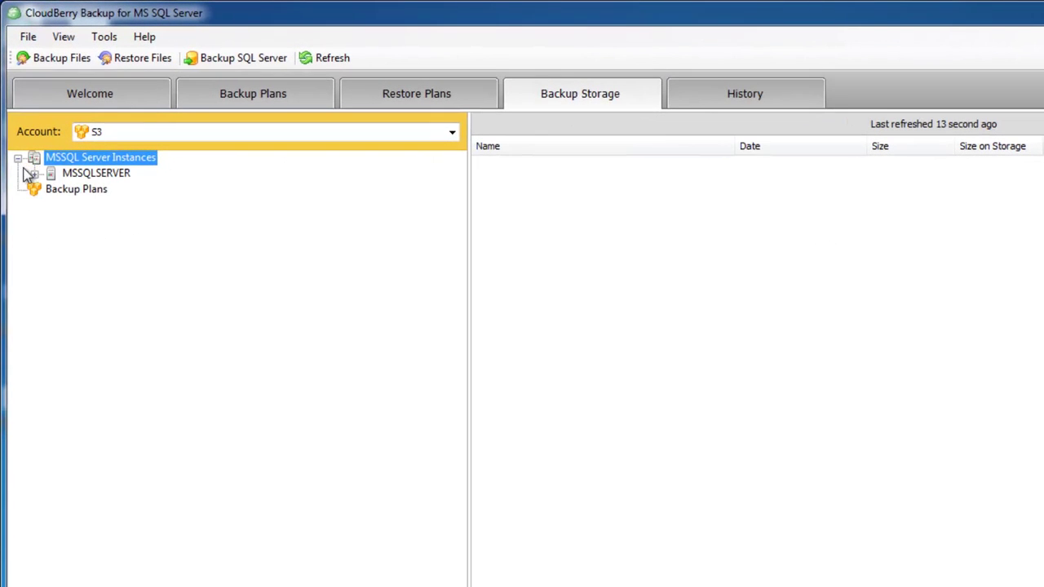
pyautogui.click(30, 154)
pyautogui.click(92, 193)
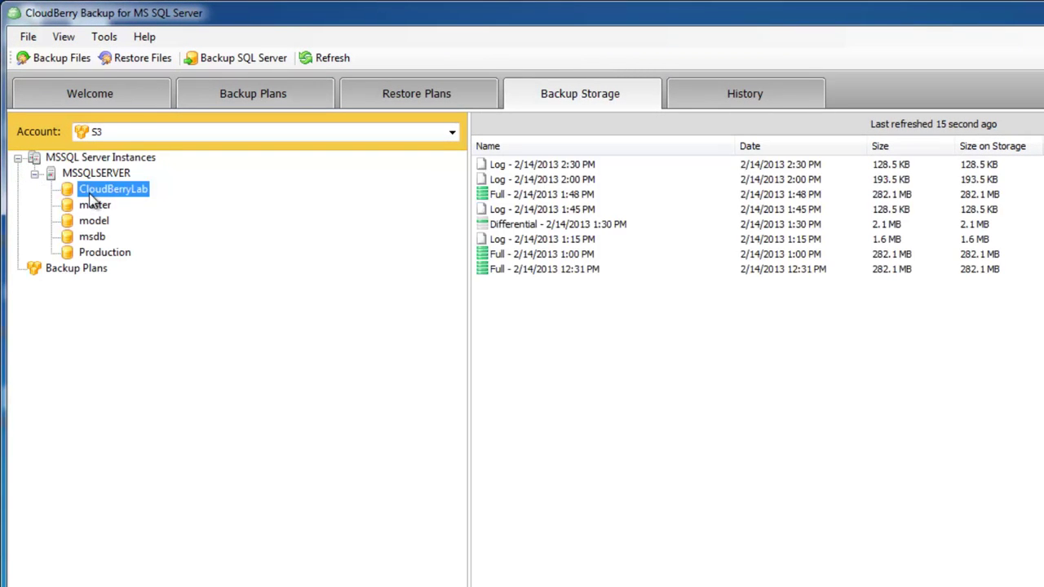
pyautogui.click(492, 258)
pyautogui.click(499, 226)
pyautogui.click(501, 214)
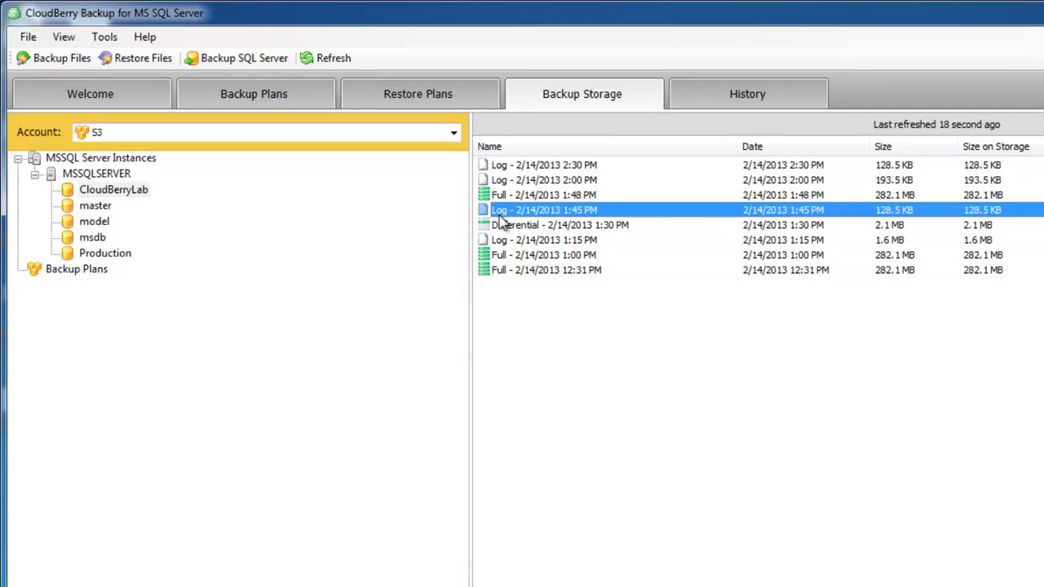